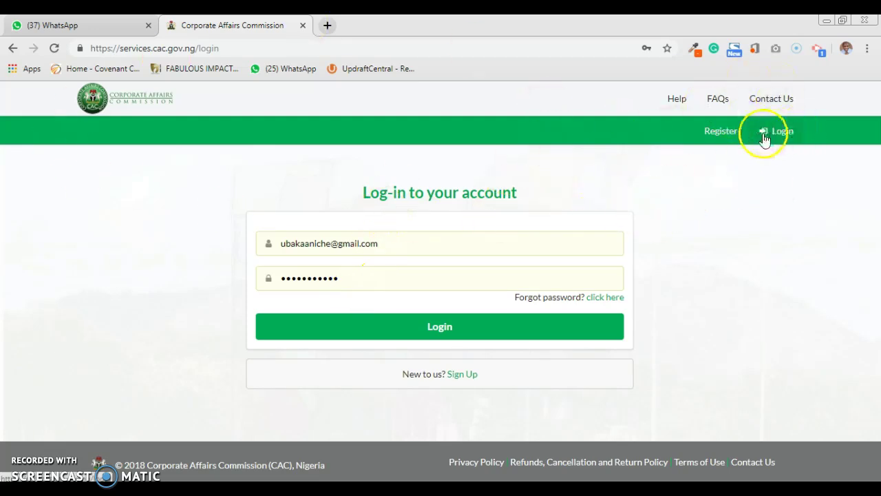
# Step: Log in to the portal and open the RESERVED name card from the dashboard
pyautogui.click(442, 329)
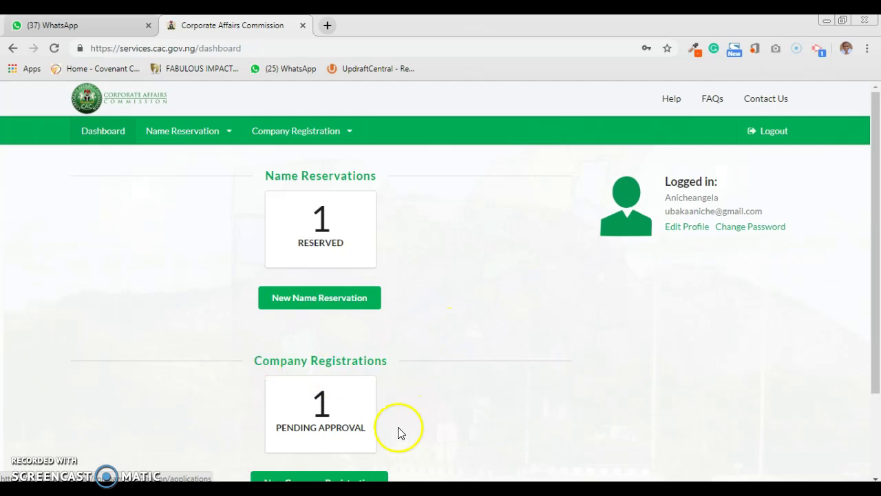
pyautogui.moveTo(878, 207)
pyautogui.mouseDown()
pyautogui.moveTo(878, 232)
pyautogui.moveTo(880, 208)
pyautogui.mouseUp()
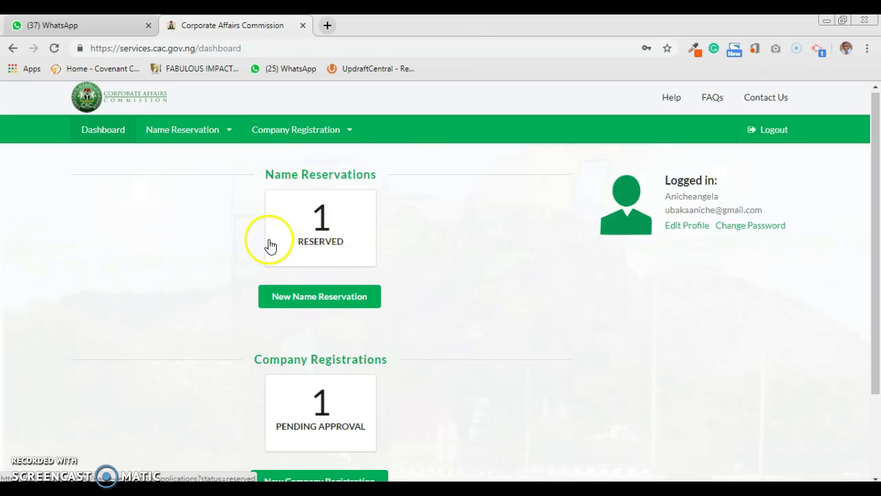
pyautogui.click(321, 231)
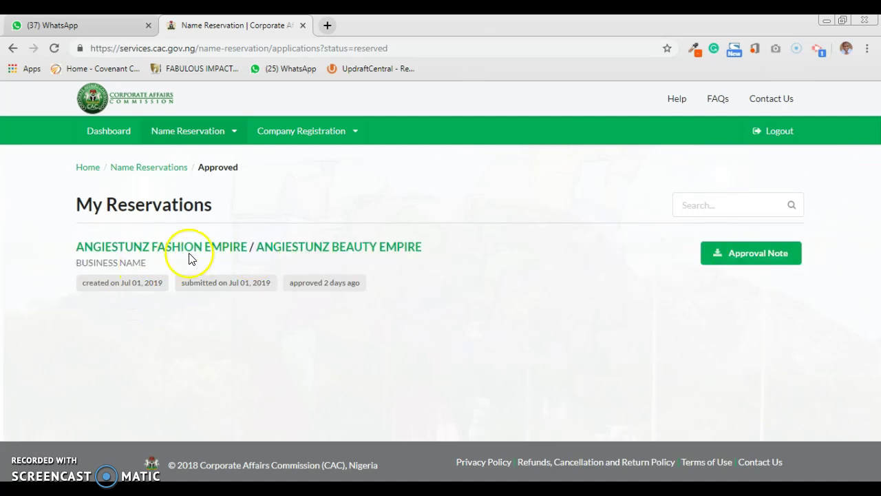
# Step: Open the ANGIESTUNZ FASHION EMPIRE Approval Note and scroll to its August 31, 2019 reservation expiry
pyautogui.click(757, 257)
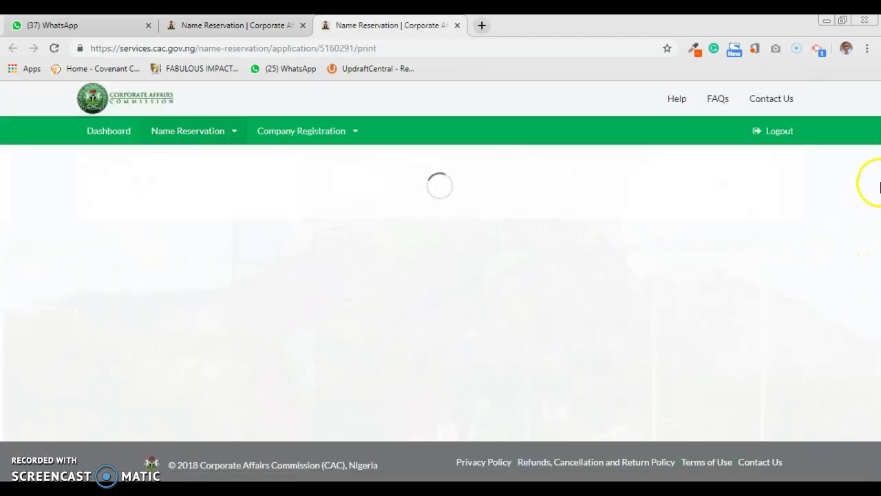
pyautogui.moveTo(878, 210); pyautogui.dragTo(877, 314)
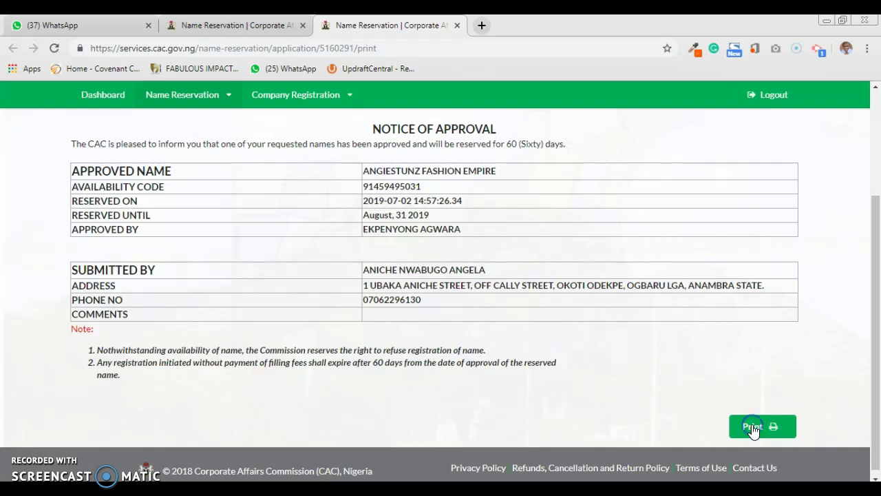
# Step: Print the approval notice to 'Save as PDF', save it, and close the print window
pyautogui.click(754, 428)
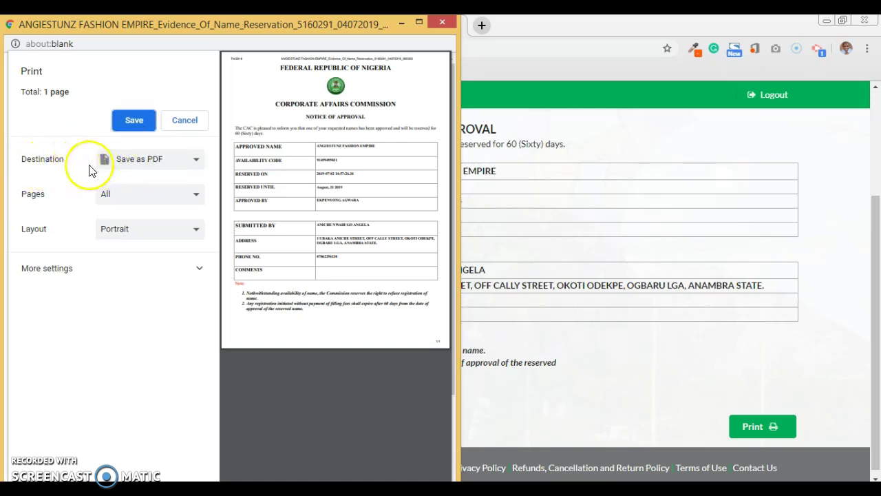
pyautogui.click(199, 164)
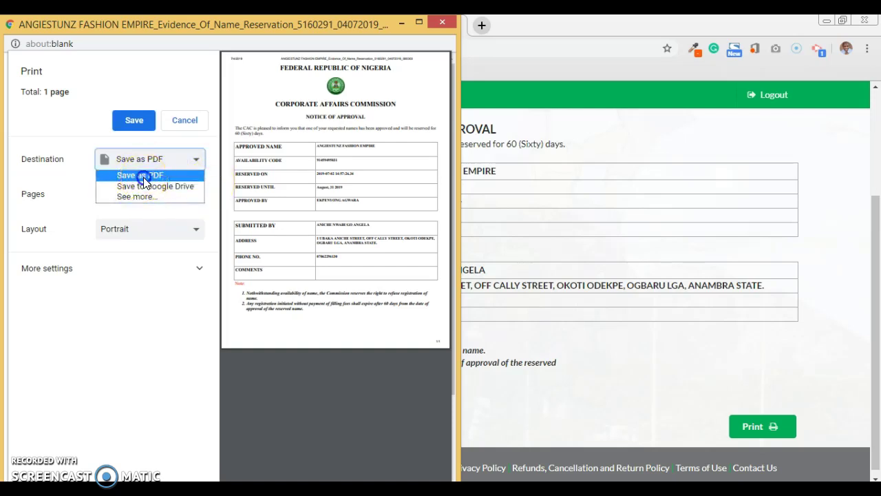
pyautogui.click(143, 177)
pyautogui.click(135, 126)
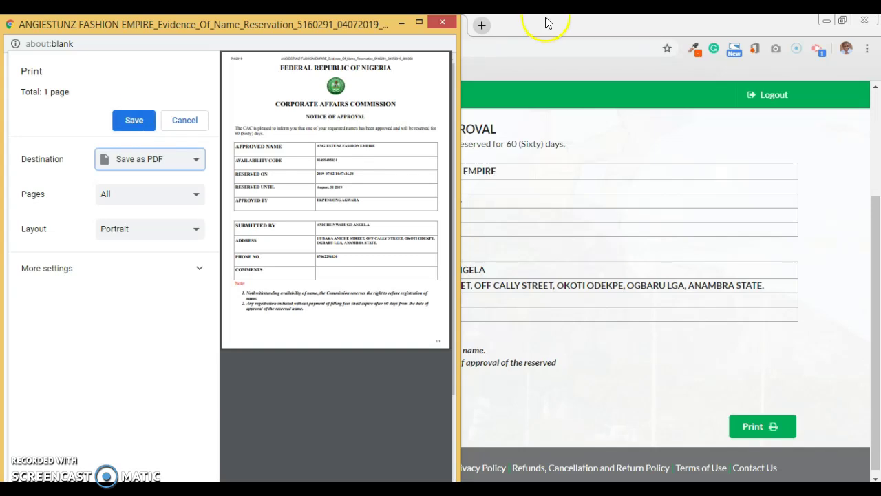
pyautogui.click(442, 23)
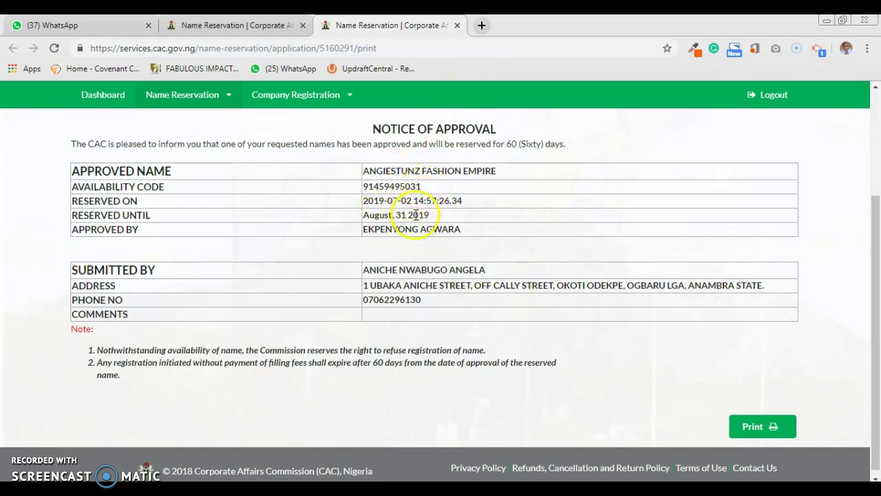
# Step: From the dashboard's PENDING APPROVAL card, open the ANGIESTUNZ FASHION EMPIRE business name application
pyautogui.click(109, 96)
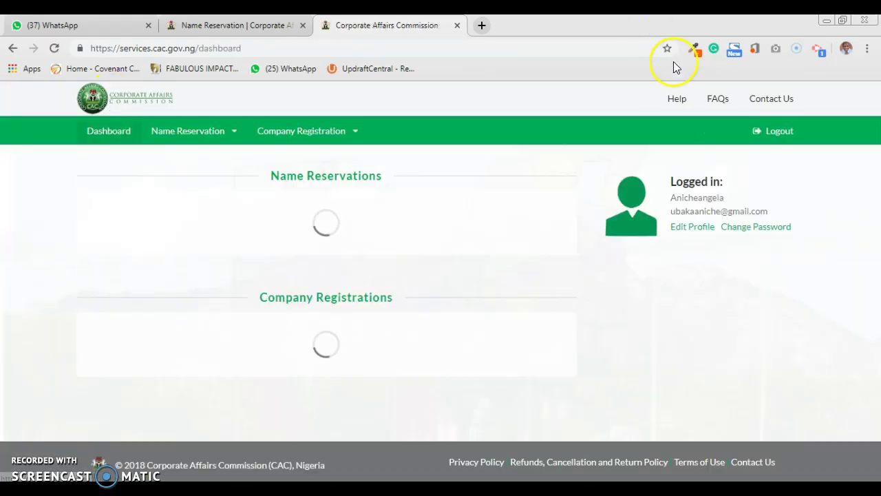
pyautogui.moveTo(875, 205); pyautogui.dragTo(874, 278)
pyautogui.click(319, 336)
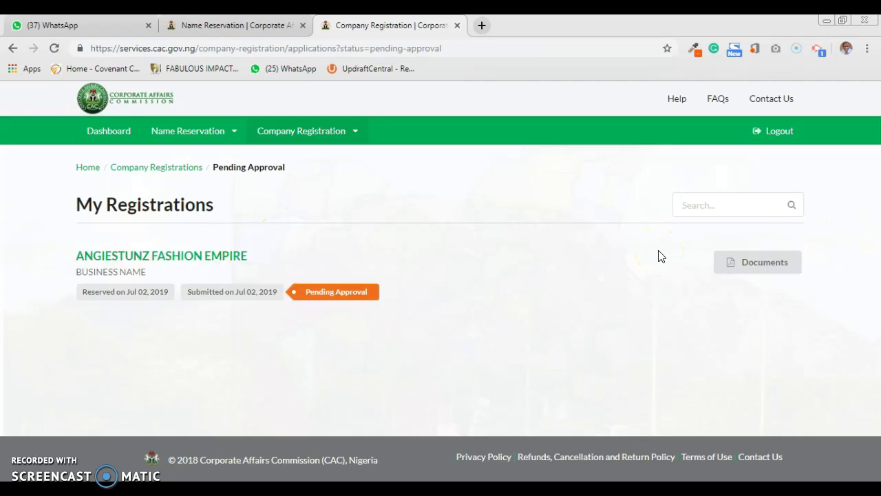
pyautogui.click(215, 261)
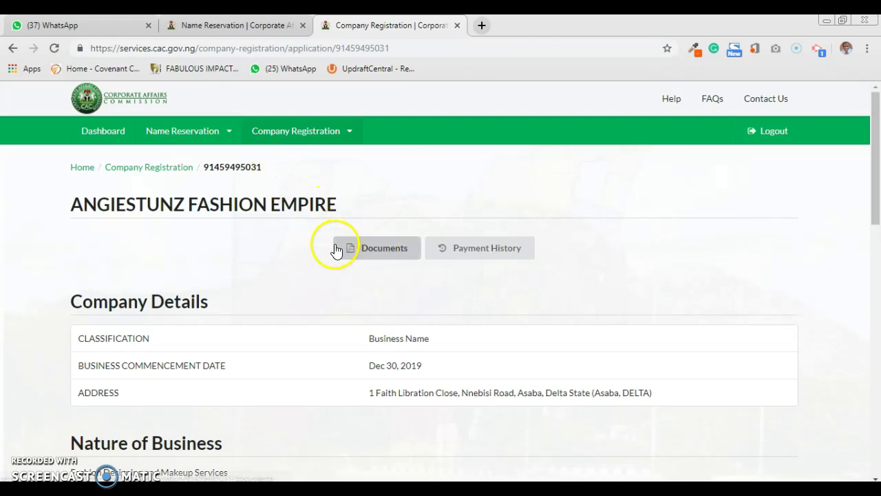
# Step: Open Payment History to see the ₦5,000 invoice from Jul 2, 2019 marked Paid
pyautogui.click(507, 251)
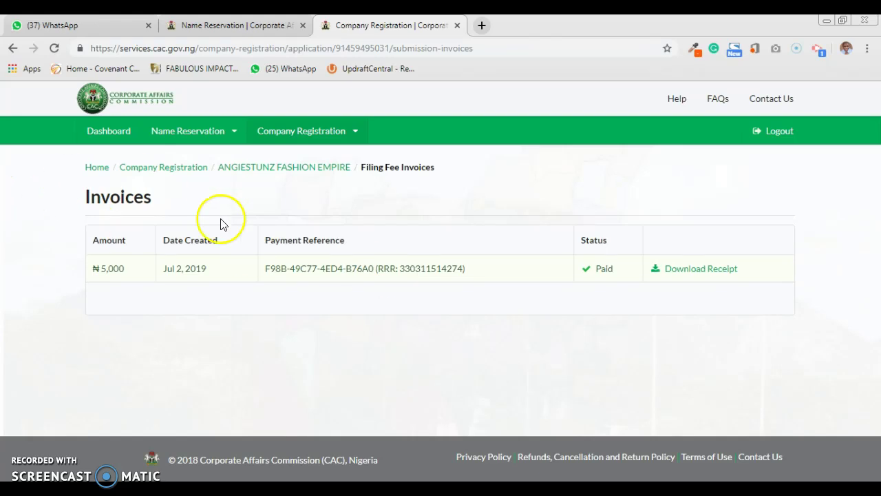
# Step: Open the ₦5,000 payment receipt, start printing it, then close the print window
pyautogui.click(676, 275)
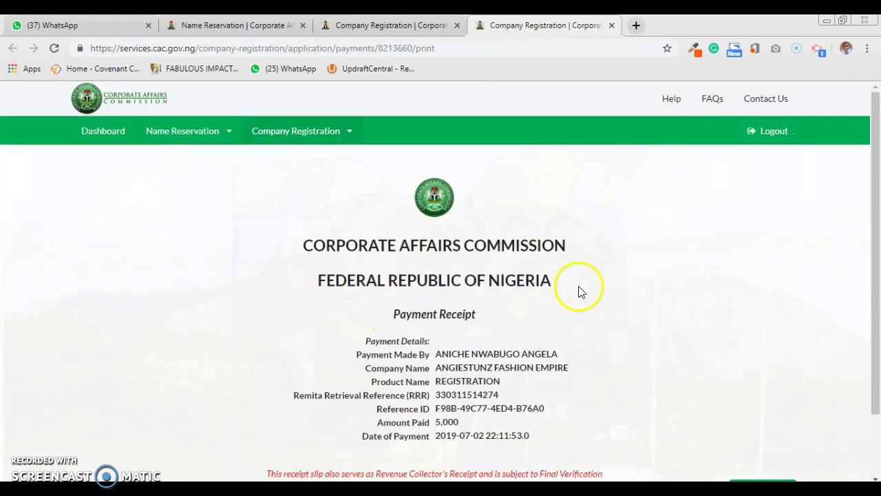
pyautogui.moveTo(876, 217); pyautogui.dragTo(876, 270)
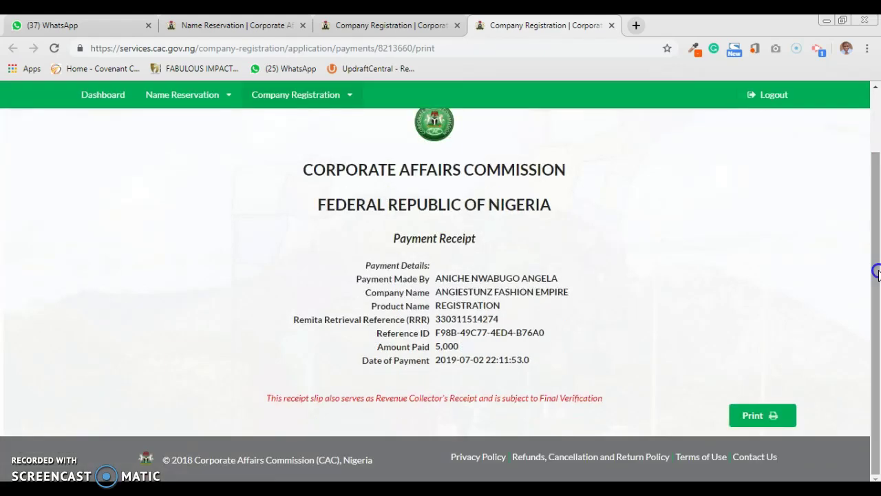
pyautogui.click(755, 416)
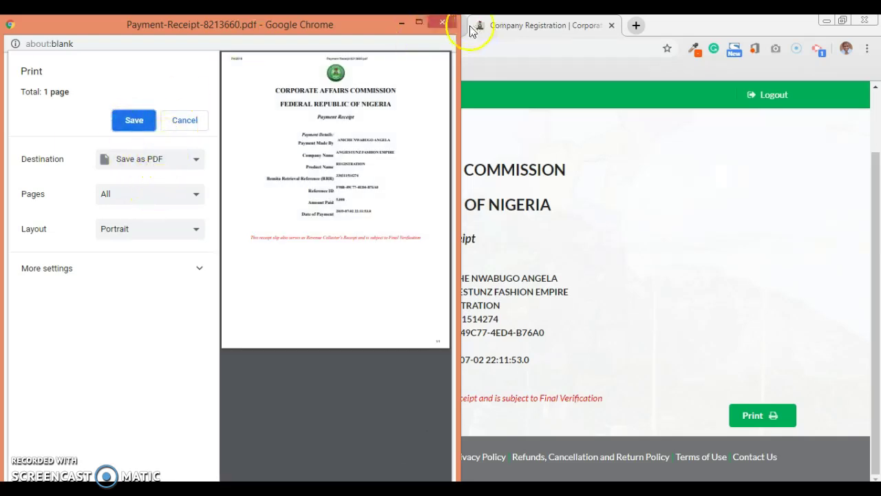
pyautogui.click(441, 25)
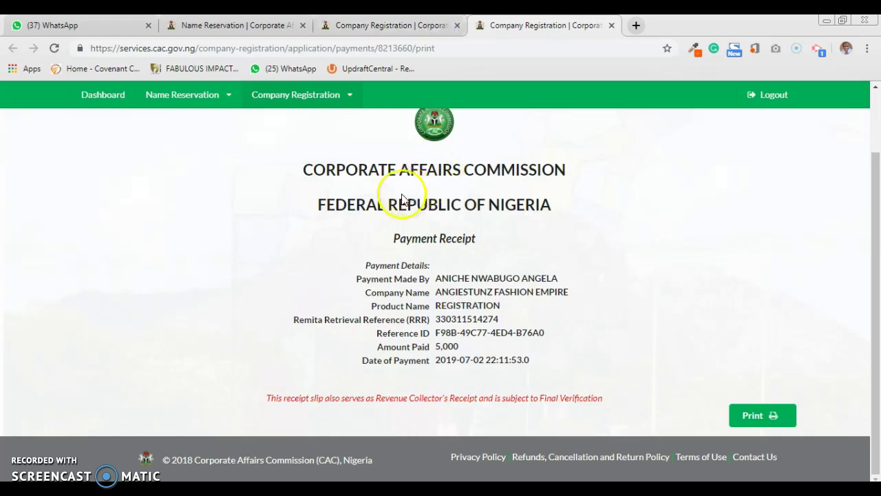
# Step: Under Company Registration > My Registrations, open the Documents for ANGIESTUNZ FASHION EMPIRE
pyautogui.click(308, 97)
pyautogui.click(291, 131)
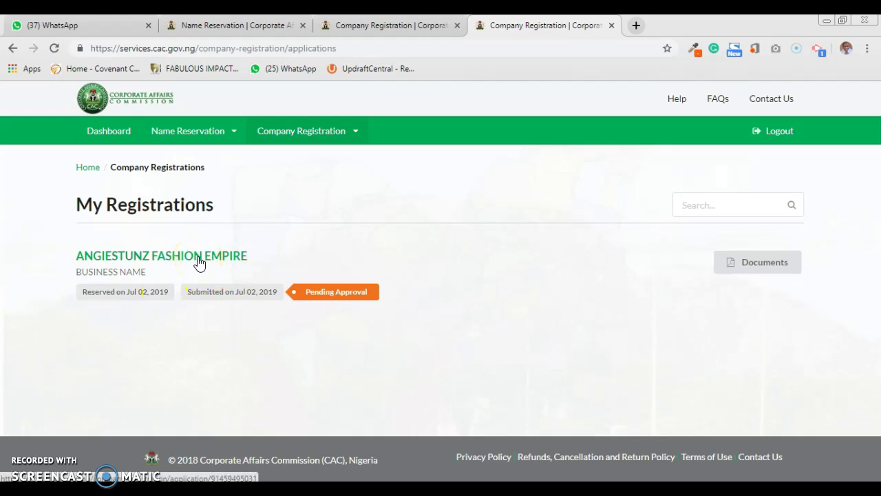
pyautogui.click(764, 261)
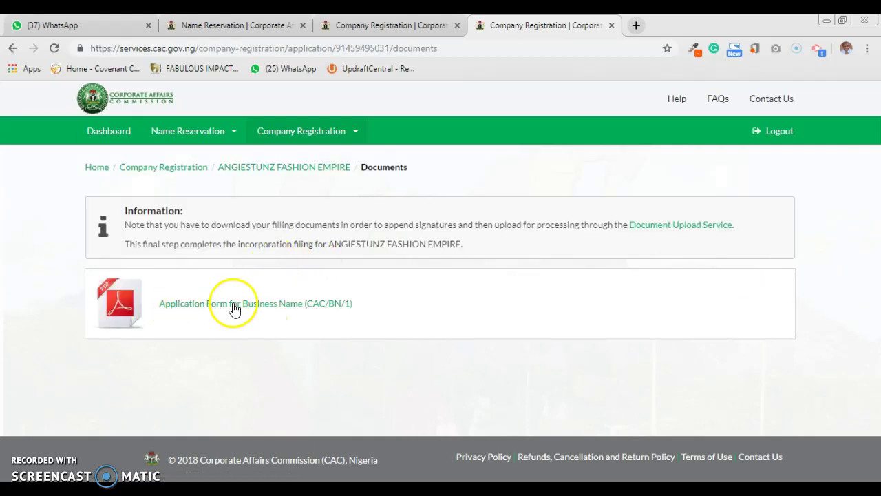
# Step: Open the CAC/BN/1 form and scroll through it down to the Print button
pyautogui.click(290, 312)
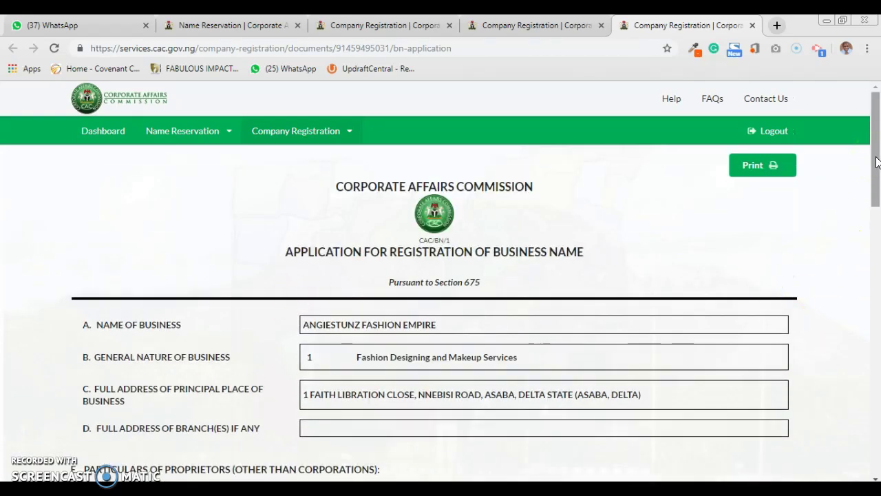
pyautogui.moveTo(878, 162); pyautogui.dragTo(875, 259)
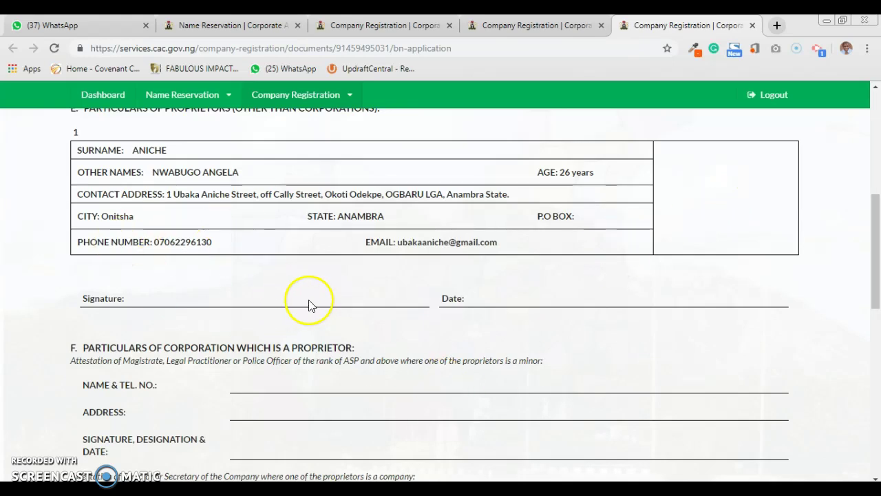
pyautogui.moveTo(876, 275); pyautogui.dragTo(878, 334)
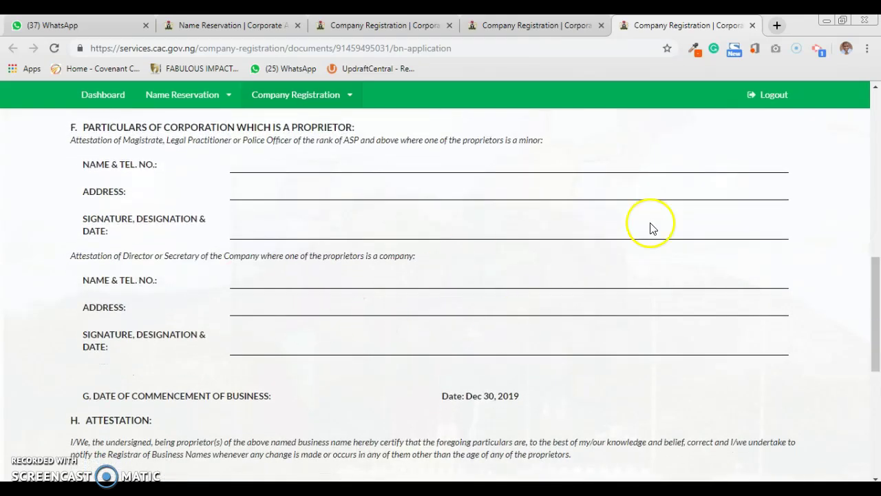
pyautogui.moveTo(875, 303); pyautogui.dragTo(878, 386)
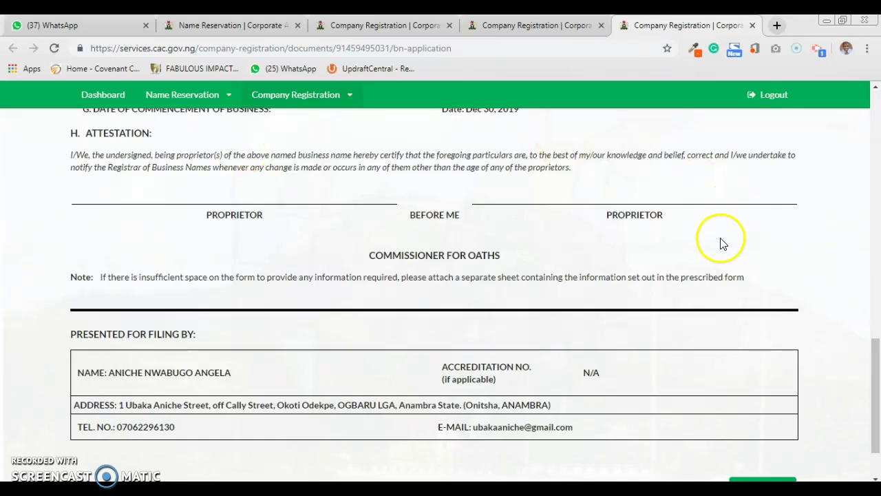
pyautogui.click(876, 372)
pyautogui.moveTo(876, 371); pyautogui.dragTo(875, 418)
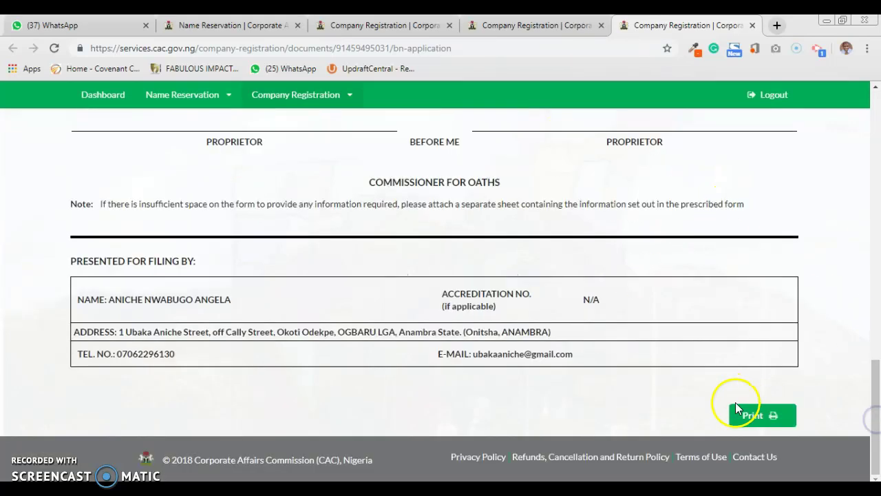
pyautogui.click(763, 425)
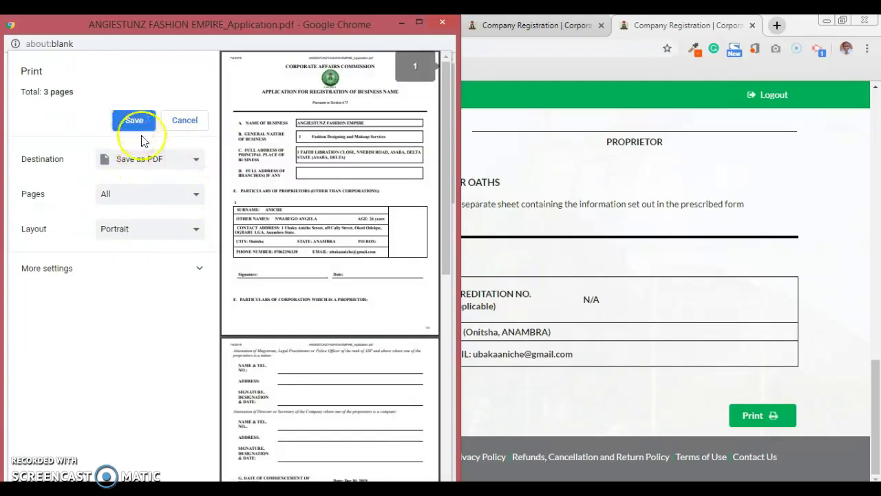
pyautogui.click(187, 160)
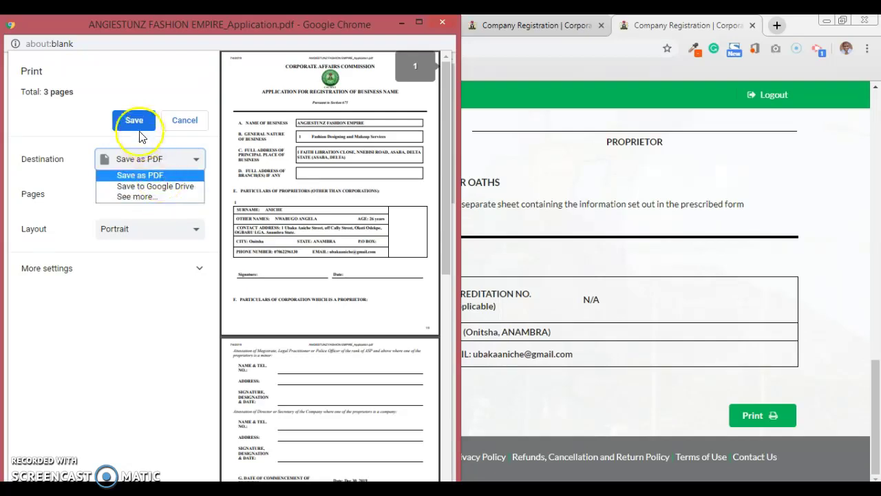
pyautogui.click(184, 126)
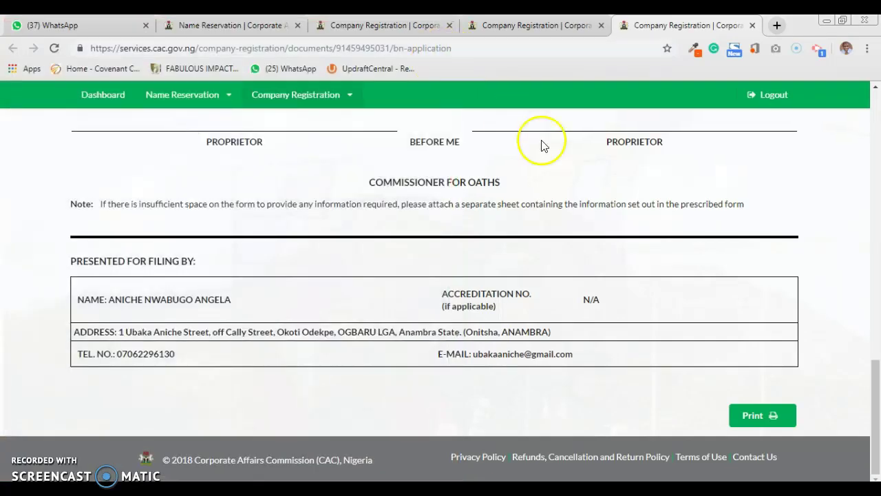
pyautogui.moveTo(873, 369); pyautogui.dragTo(878, 63)
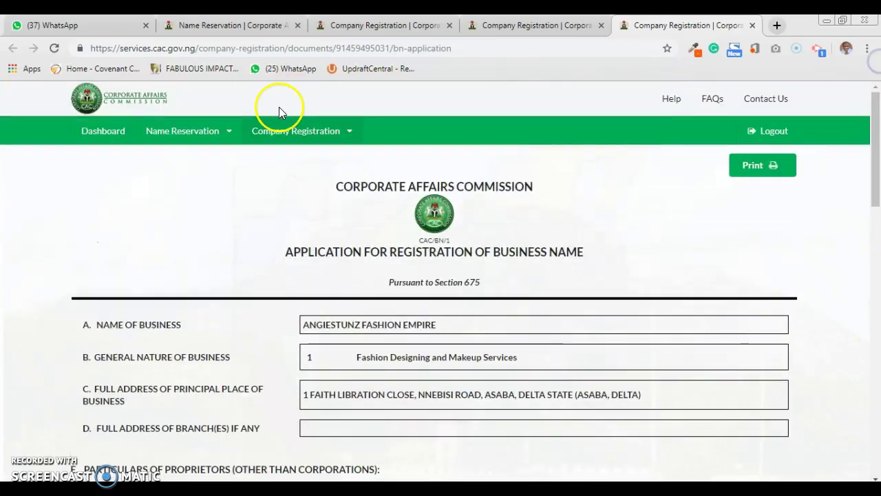
pyautogui.click(314, 139)
pyautogui.click(308, 134)
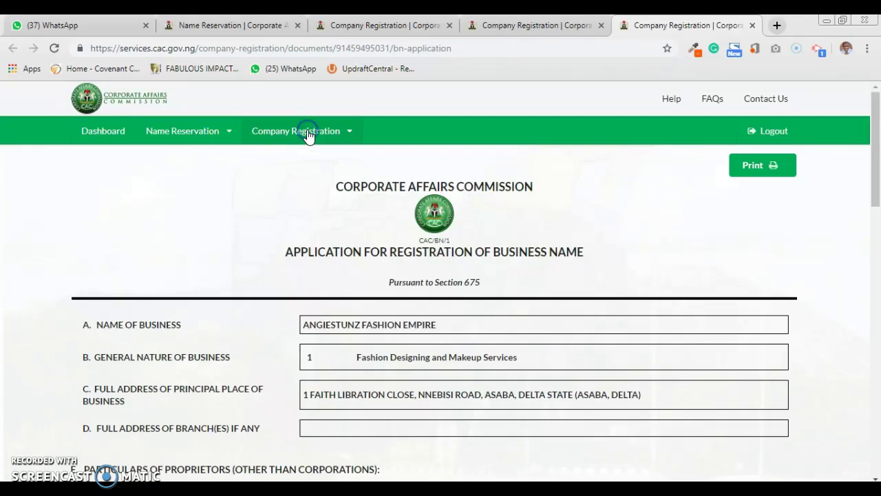
pyautogui.click(349, 138)
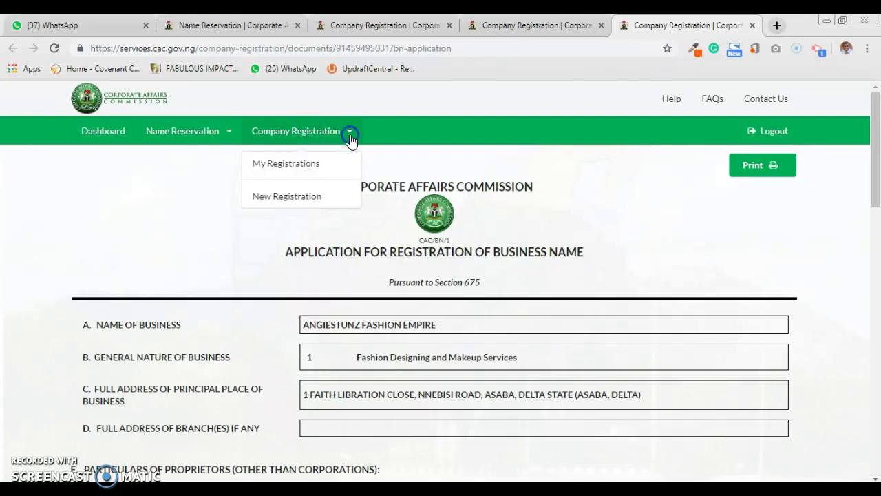
# Step: From My Registrations, open ANGIESTUNZ FASHION EMPIRE's documents and go to the Document Upload Service
pyautogui.click(314, 167)
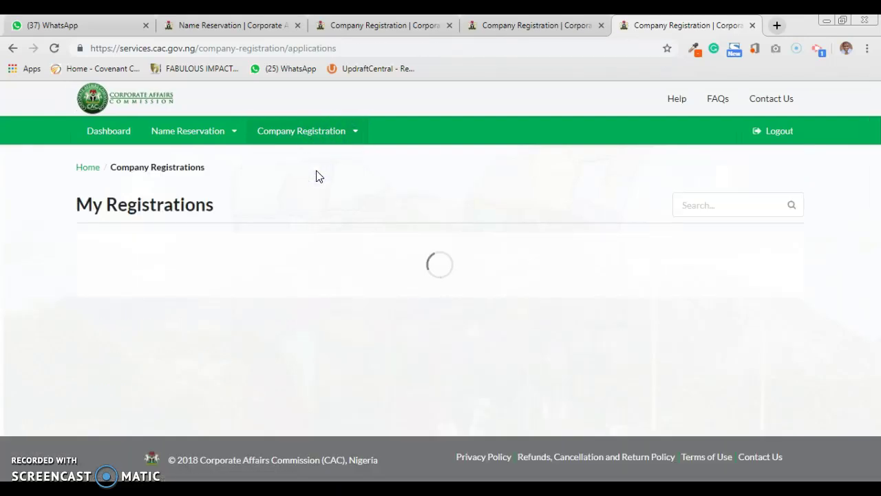
pyautogui.click(197, 257)
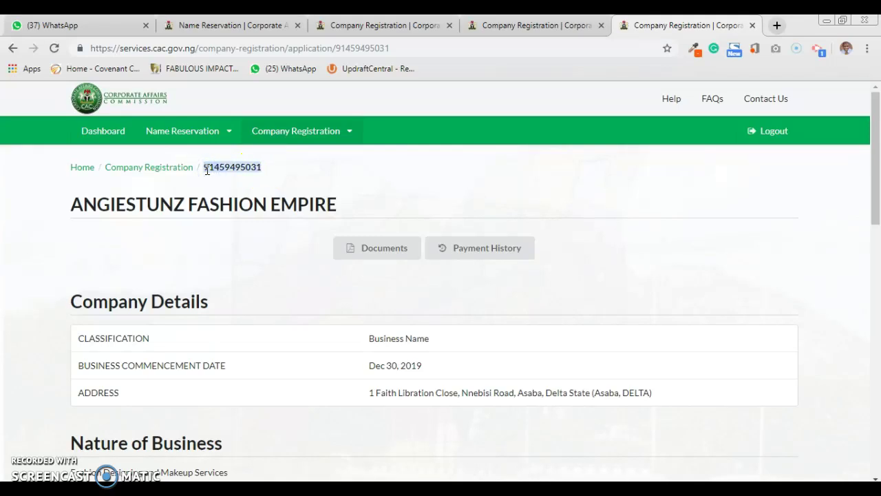
pyautogui.click(390, 250)
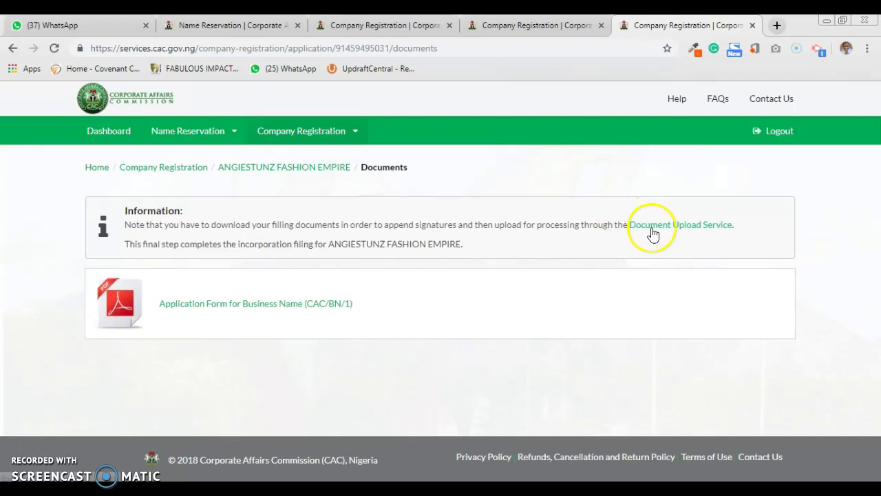
pyautogui.click(709, 228)
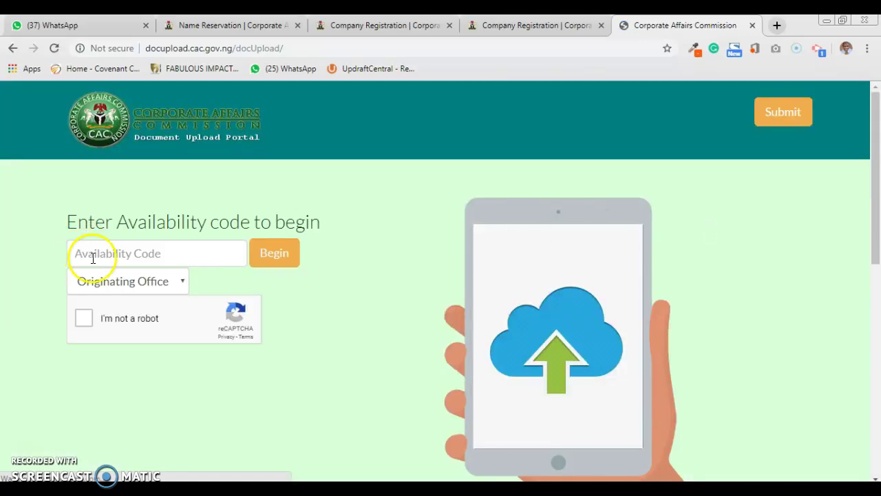
# Step: Paste the availability code, choose Delta as originating office, pass reCAPTCHA and click Begin
pyautogui.click(91, 257)
pyautogui.hotkey('ctrl', 'v')
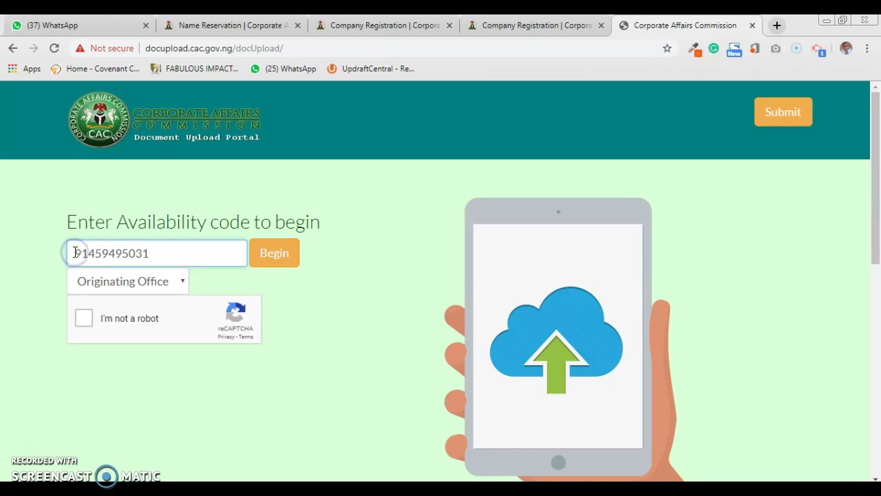
pyautogui.click(112, 284)
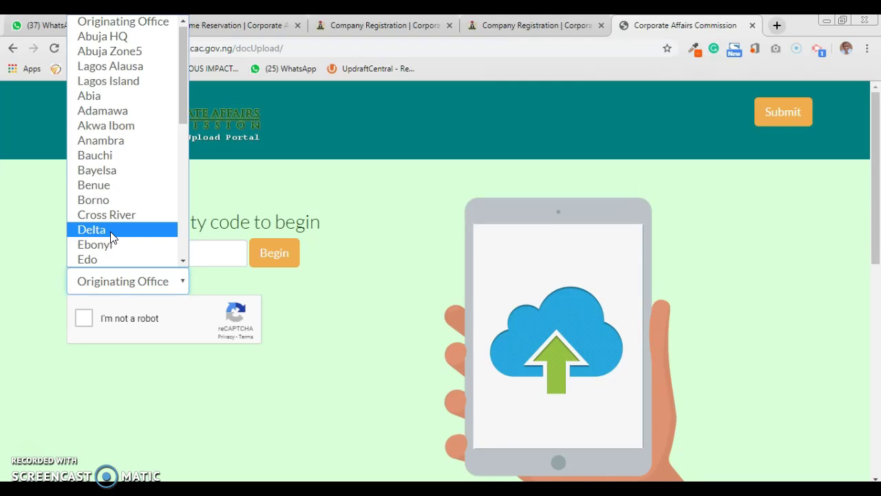
pyautogui.click(112, 232)
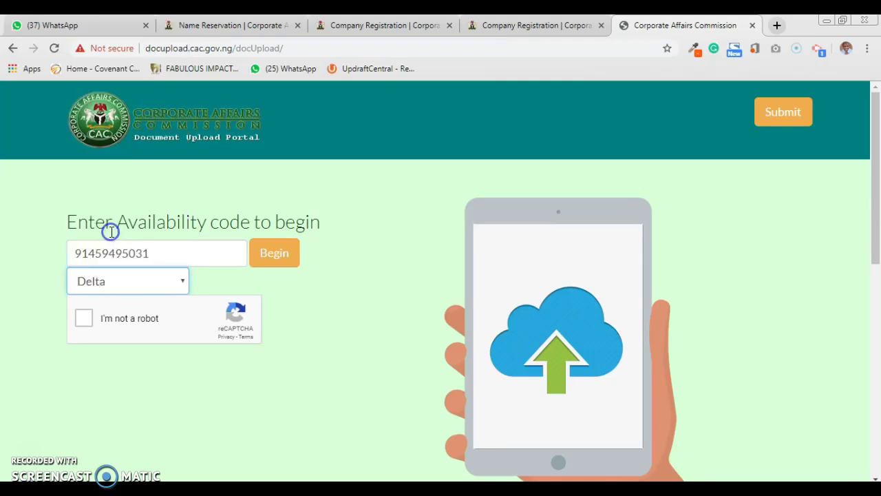
pyautogui.click(85, 319)
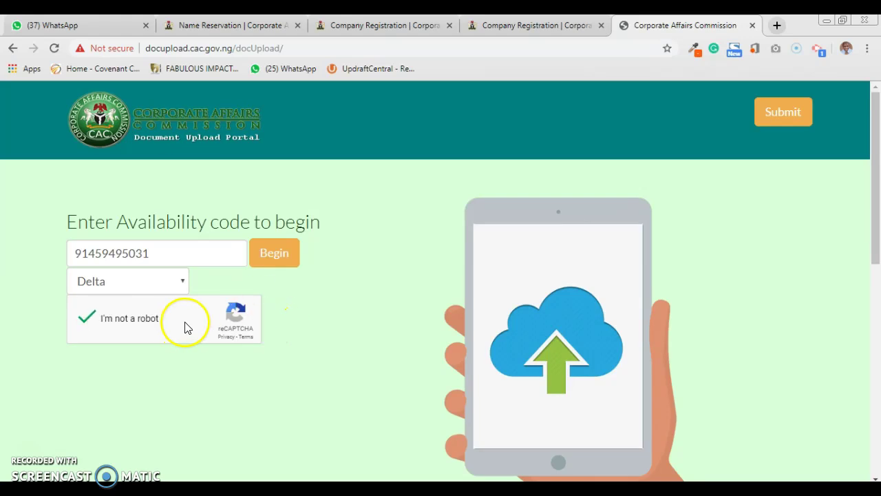
pyautogui.click(285, 259)
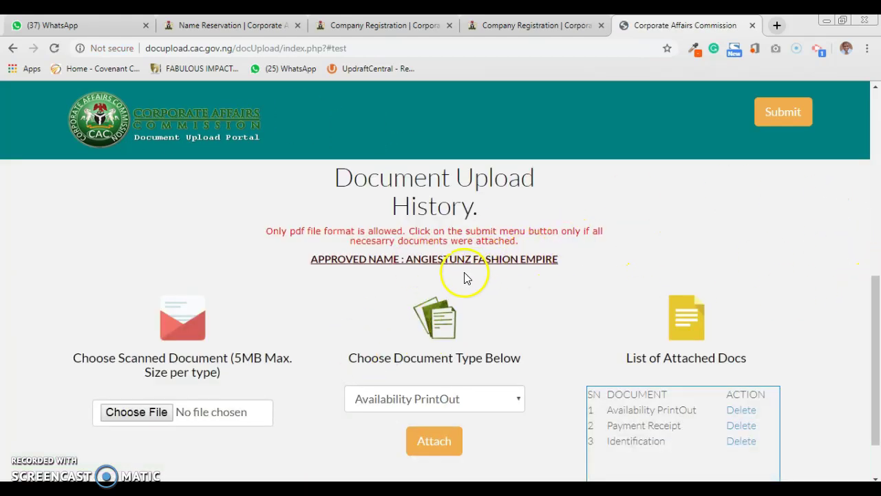
# Step: Scroll below the three attached documents and open the Choose Document Type list
pyautogui.moveTo(876, 344); pyautogui.dragTo(876, 373)
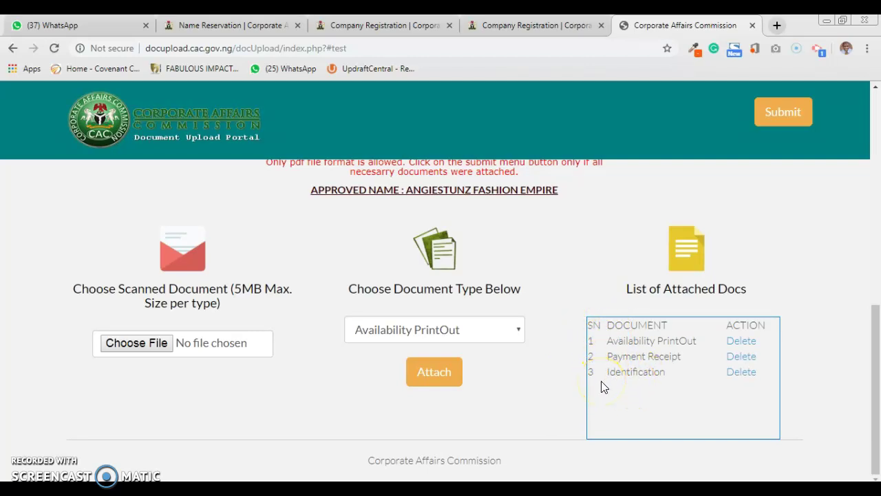
pyautogui.click(482, 329)
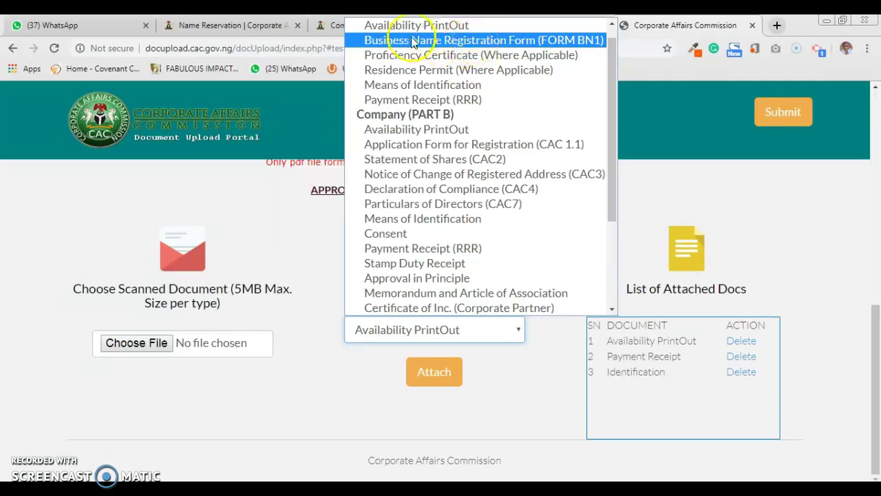
# Step: Attach the signed CAC form PDF as the Business Name Registration Form (FORM BN1)
pyautogui.click(482, 42)
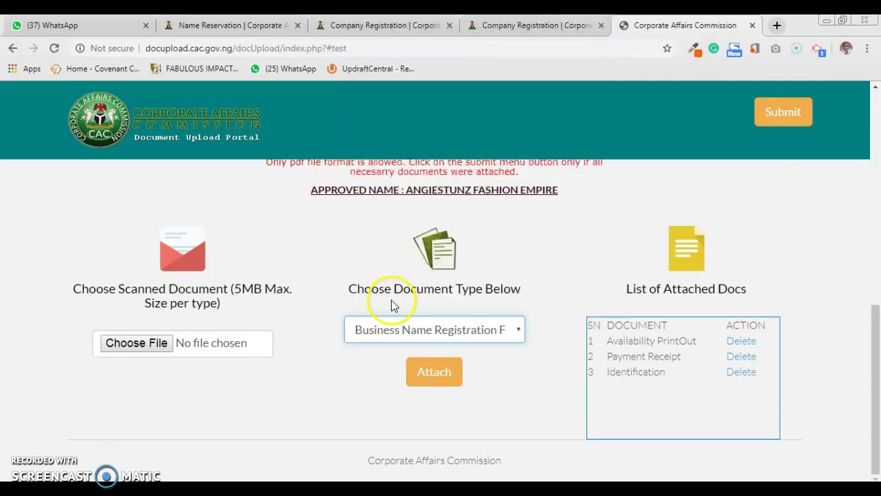
pyautogui.click(145, 344)
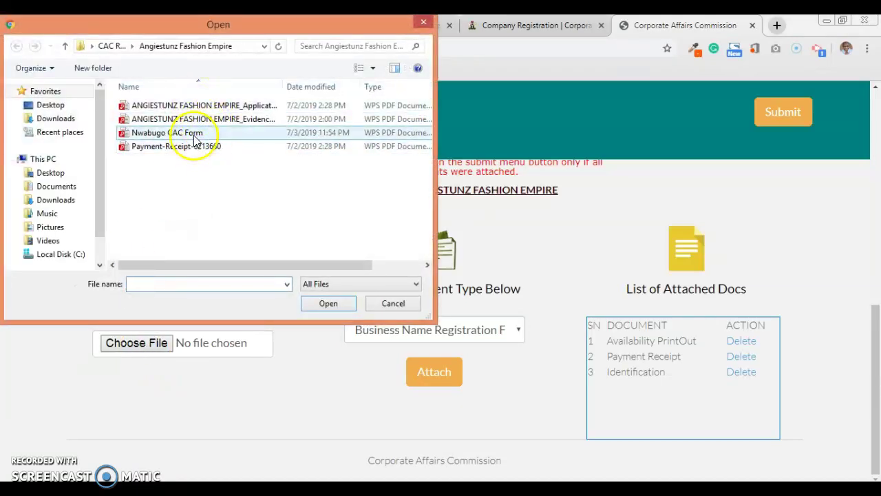
pyautogui.click(194, 135)
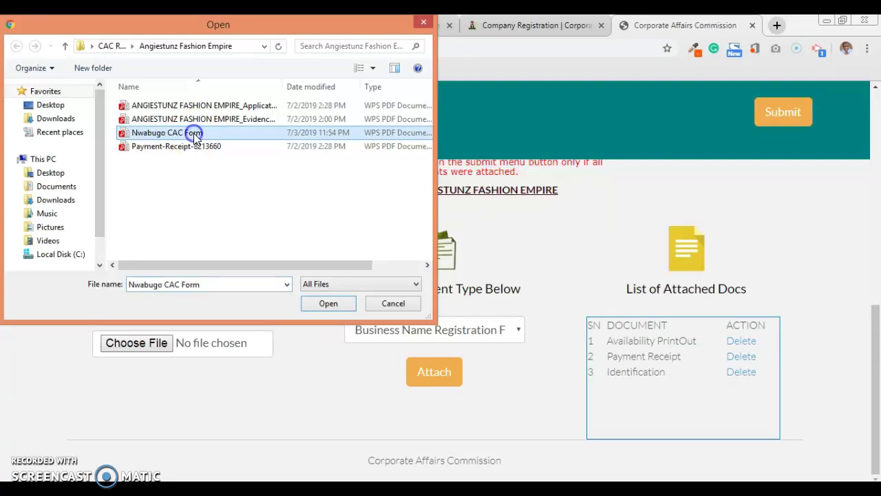
pyautogui.click(328, 305)
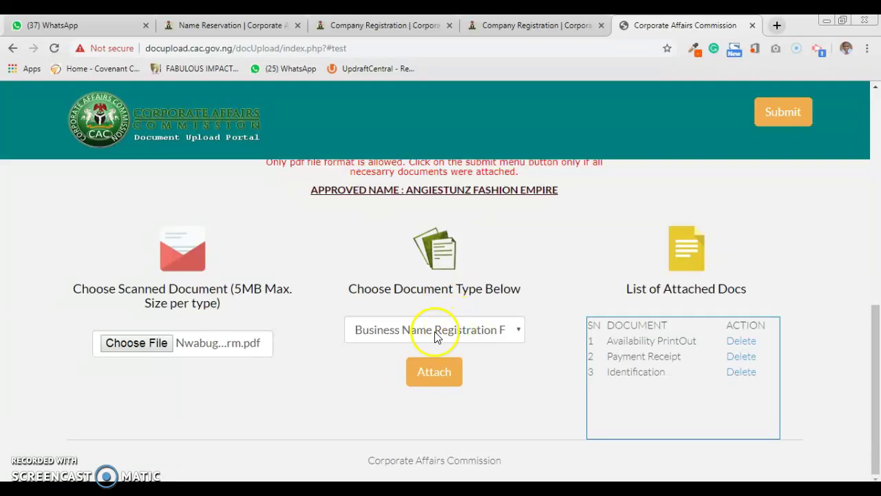
pyautogui.click(508, 331)
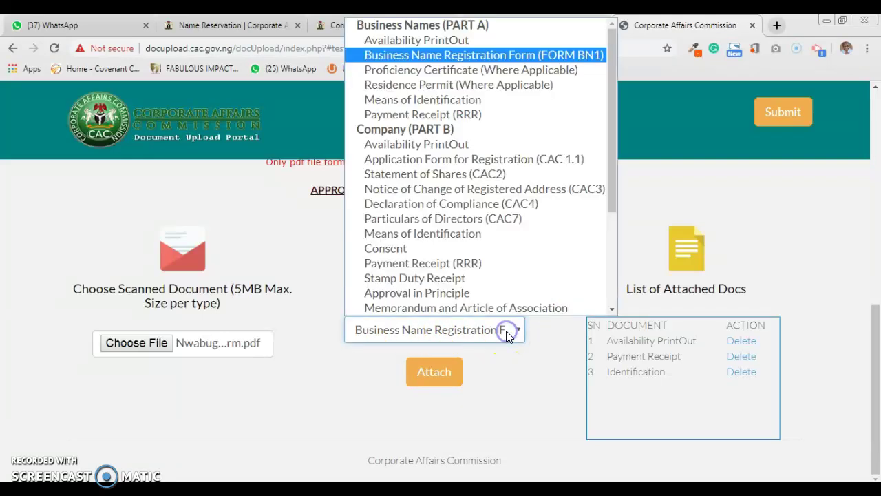
pyautogui.click(468, 56)
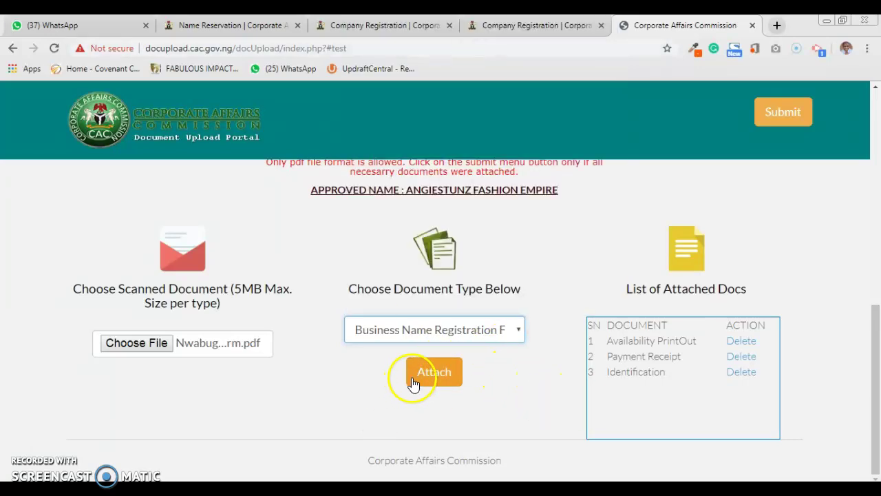
pyautogui.click(445, 372)
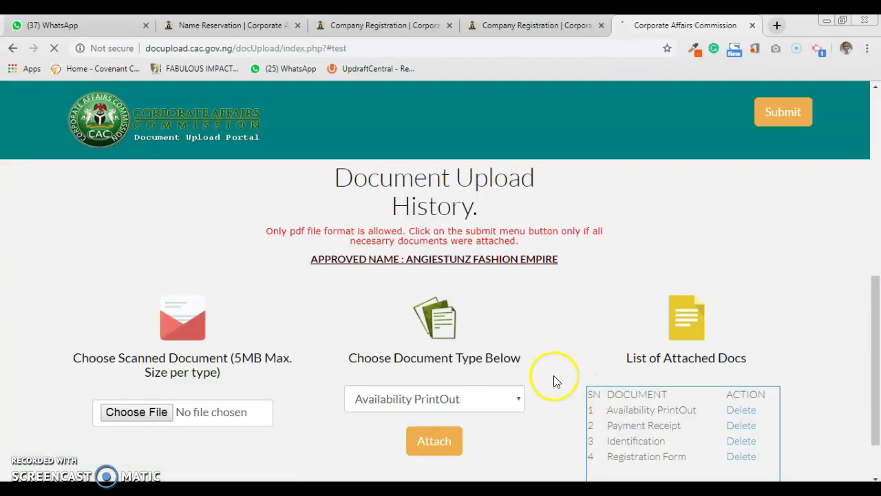
# Step: Submit and confirm the four-document application, then return to the Company Registration Documents page
pyautogui.moveTo(876, 286); pyautogui.dragTo(876, 360)
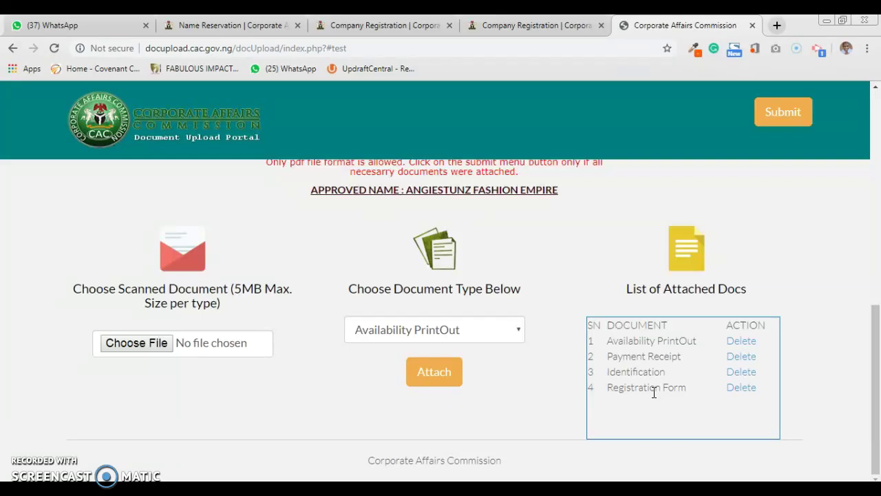
pyautogui.click(876, 373)
pyautogui.moveTo(876, 372); pyautogui.dragTo(874, 162)
pyautogui.click(785, 114)
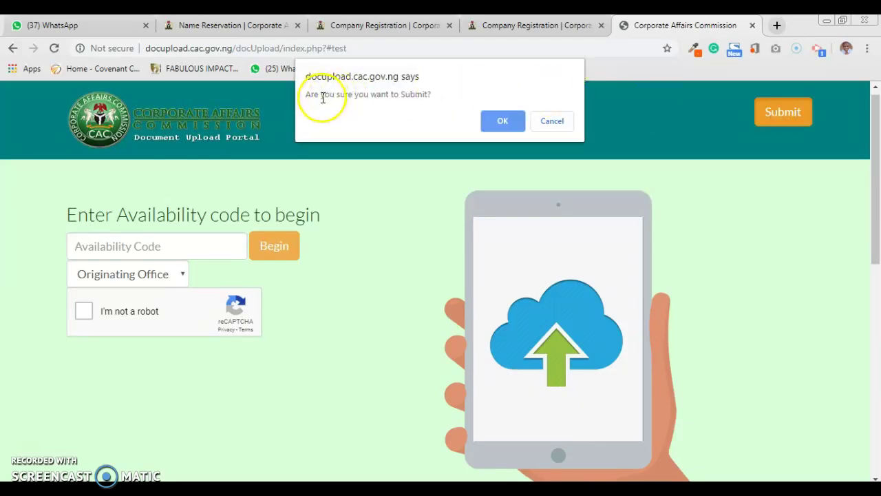
pyautogui.click(501, 122)
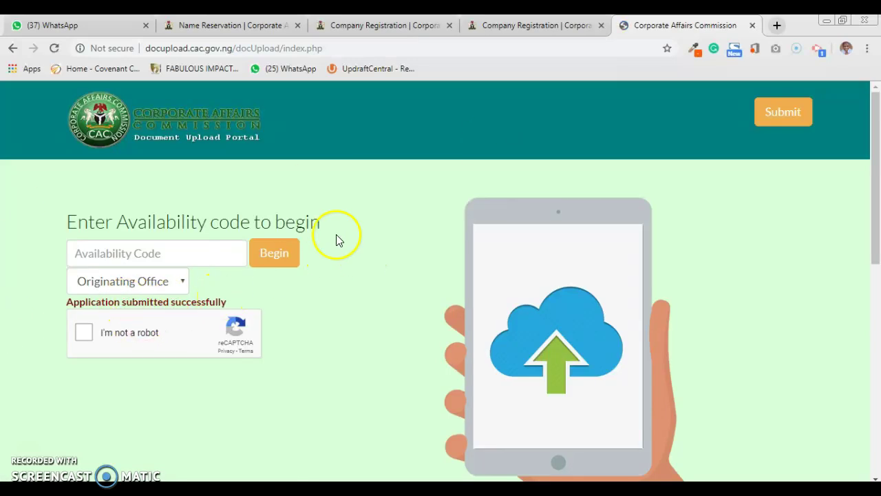
pyautogui.click(531, 26)
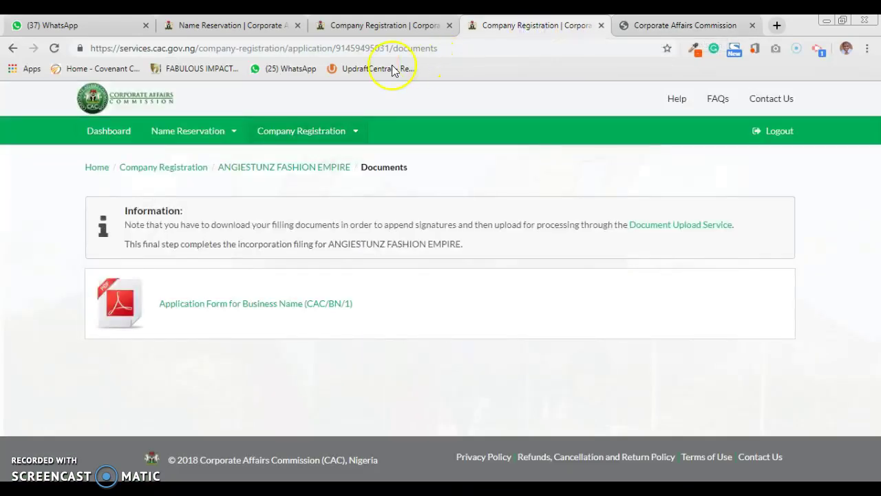
# Step: Leave My Registrations for the Dashboard, then close both WhatsApp chat notifications on the login page
pyautogui.click(148, 168)
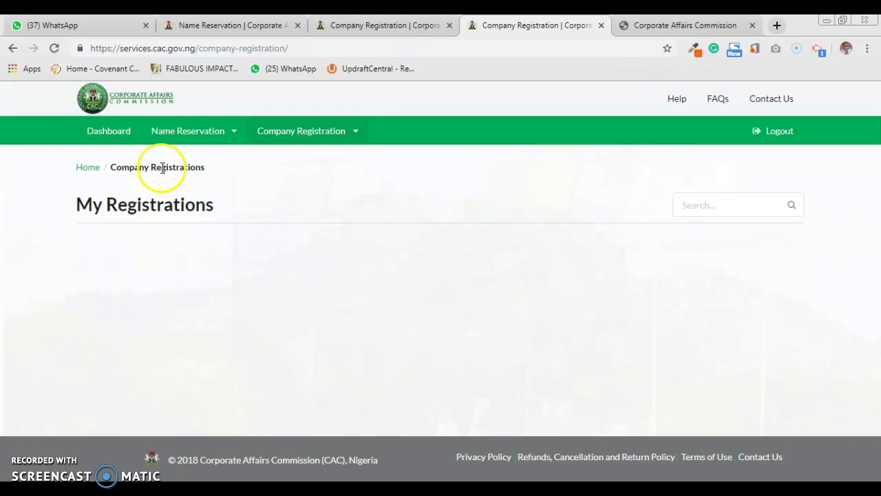
pyautogui.click(121, 139)
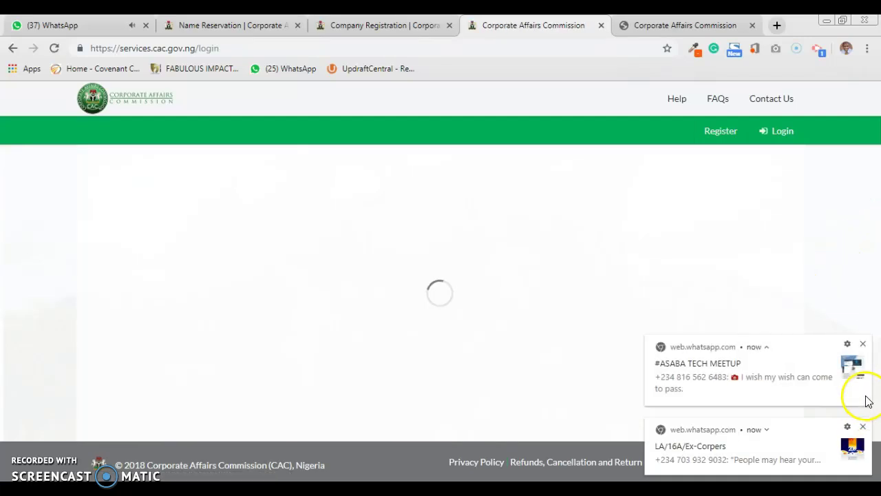
pyautogui.click(865, 348)
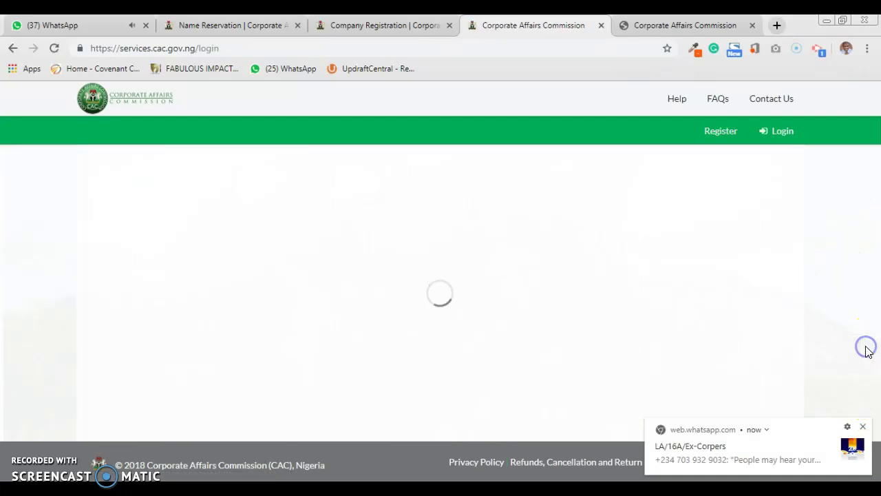
pyautogui.click(862, 426)
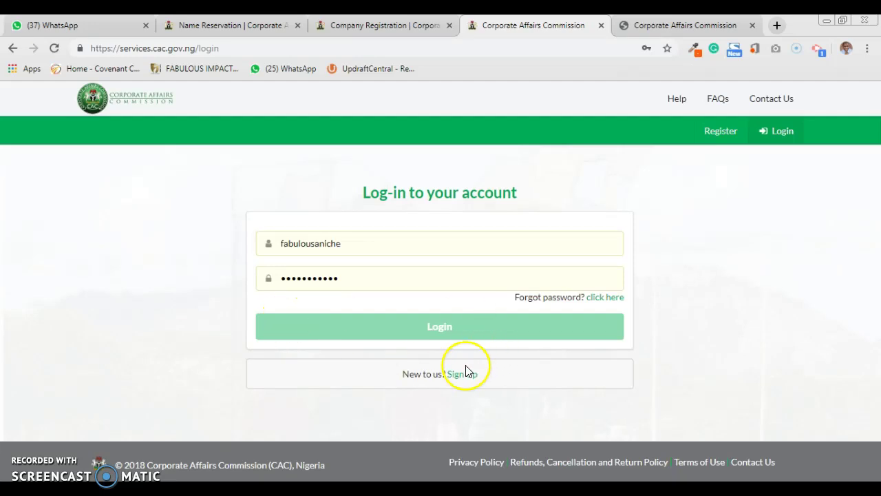
# Step: Replace the username with the other saved email account and try logging in twice
pyautogui.click(376, 259)
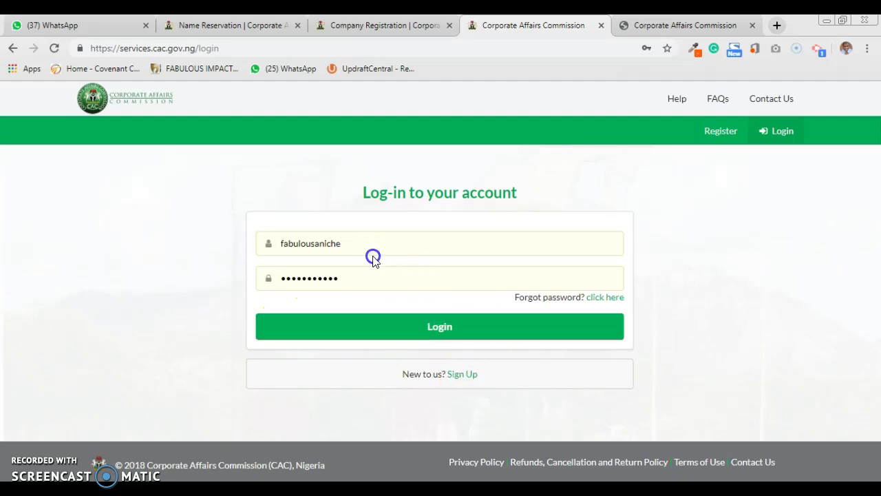
pyautogui.moveTo(355, 247); pyautogui.dragTo(213, 249)
pyautogui.write('ubaka')
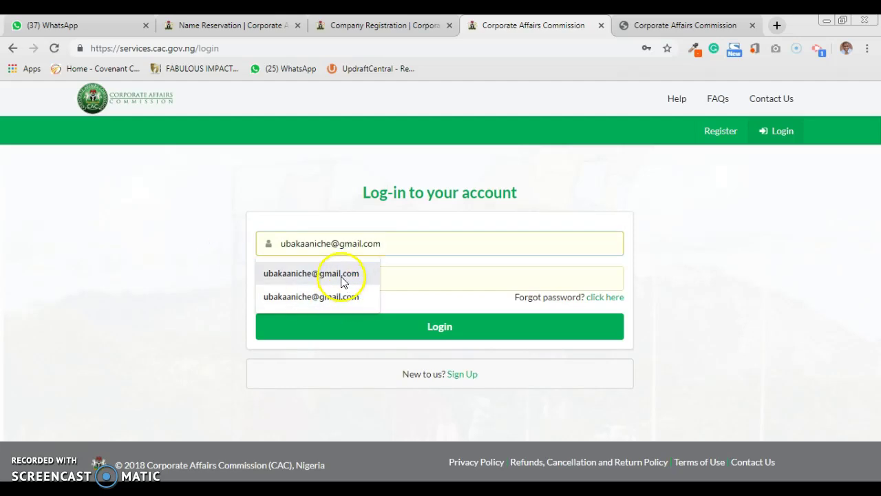
pyautogui.click(342, 278)
pyautogui.click(407, 328)
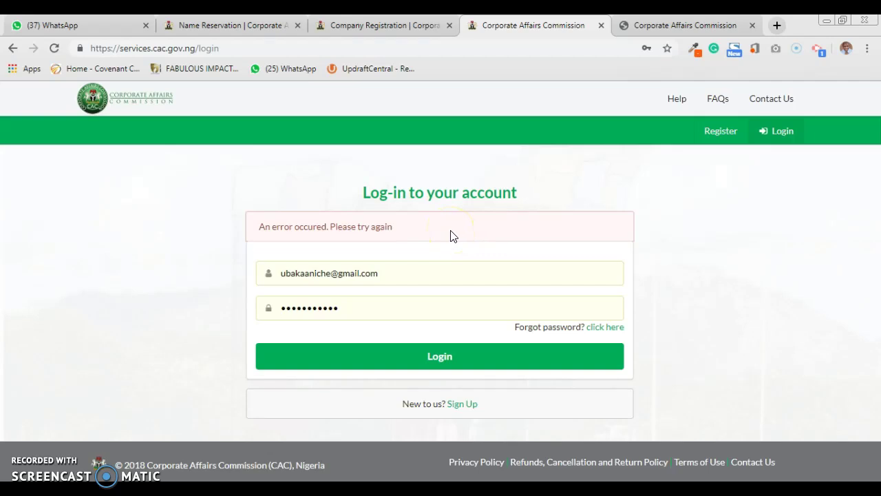
pyautogui.click(435, 353)
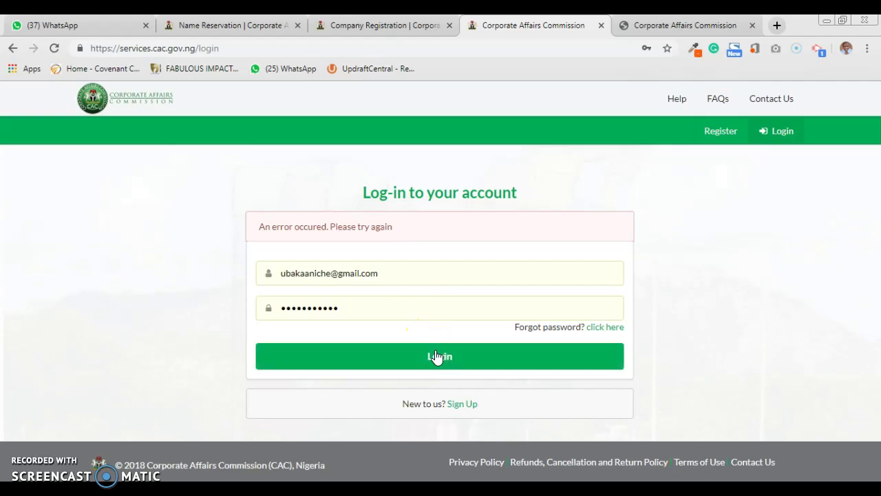